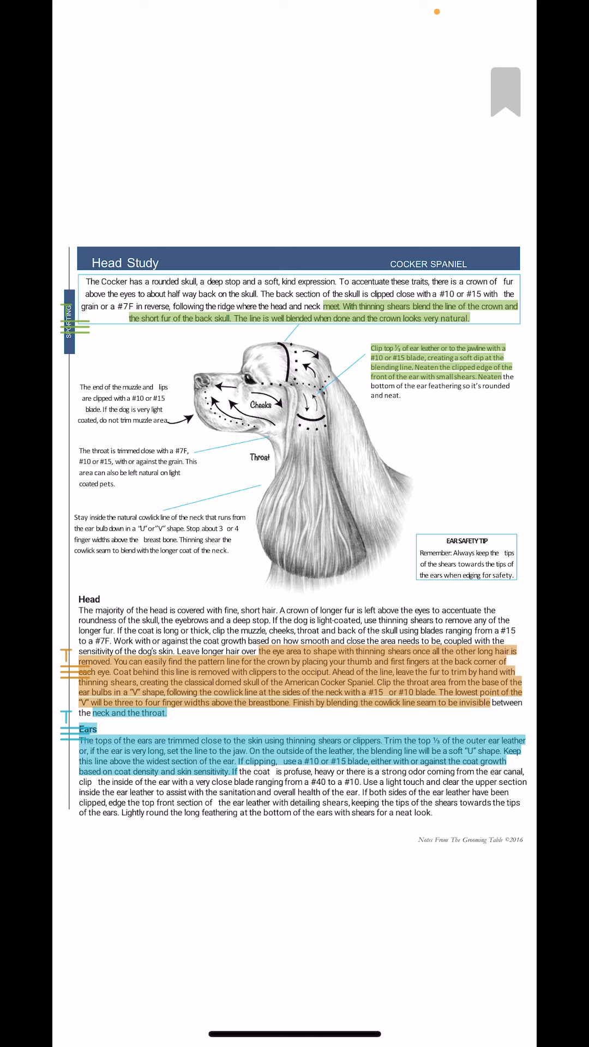
# - Page forward from the Cocker Spaniel head study to the Modified Show Trim page
pyautogui.moveTo(491, 573); pyautogui.dragTo(98, 573)
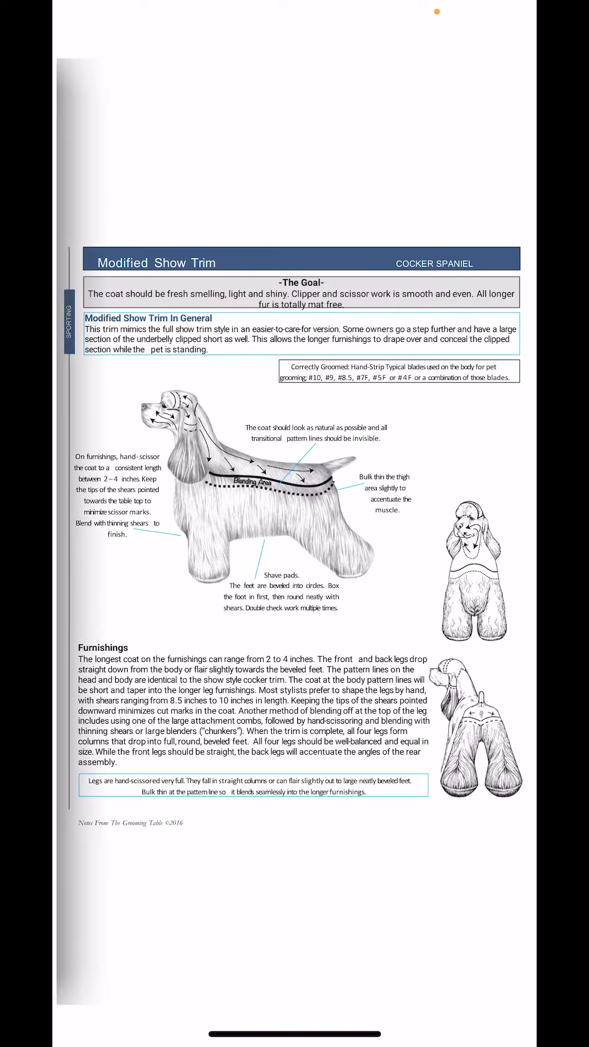
# - Highlight the Furnishings text from 'identical' up to 'rear' in purple and save the note 'Wow!!'
pyautogui.doubleClick(162, 679)
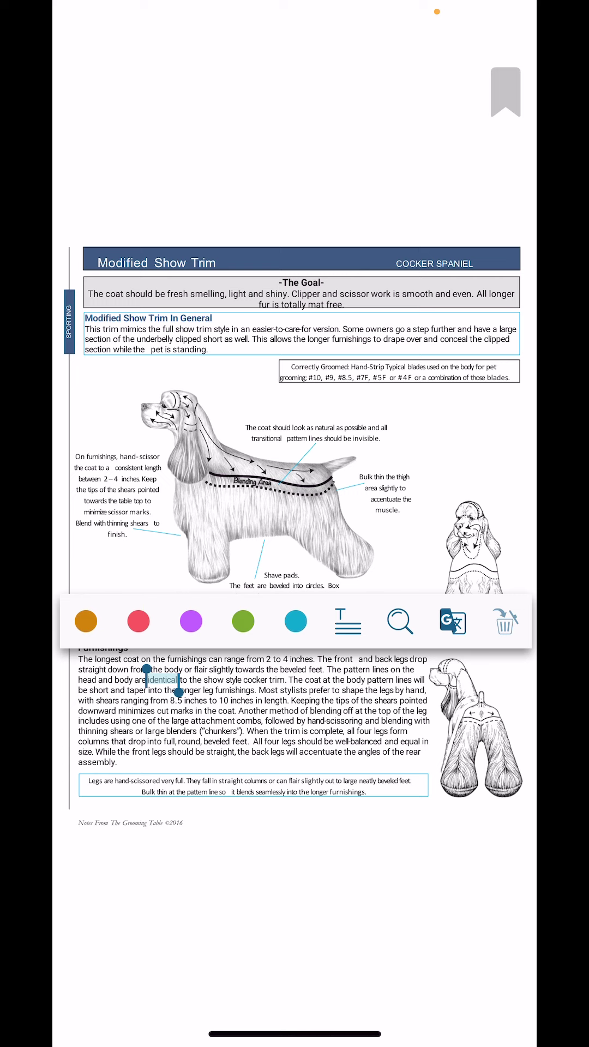
pyautogui.moveTo(178, 692)
pyautogui.mouseDown()
pyautogui.moveTo(212, 719)
pyautogui.moveTo(404, 765)
pyautogui.mouseUp()
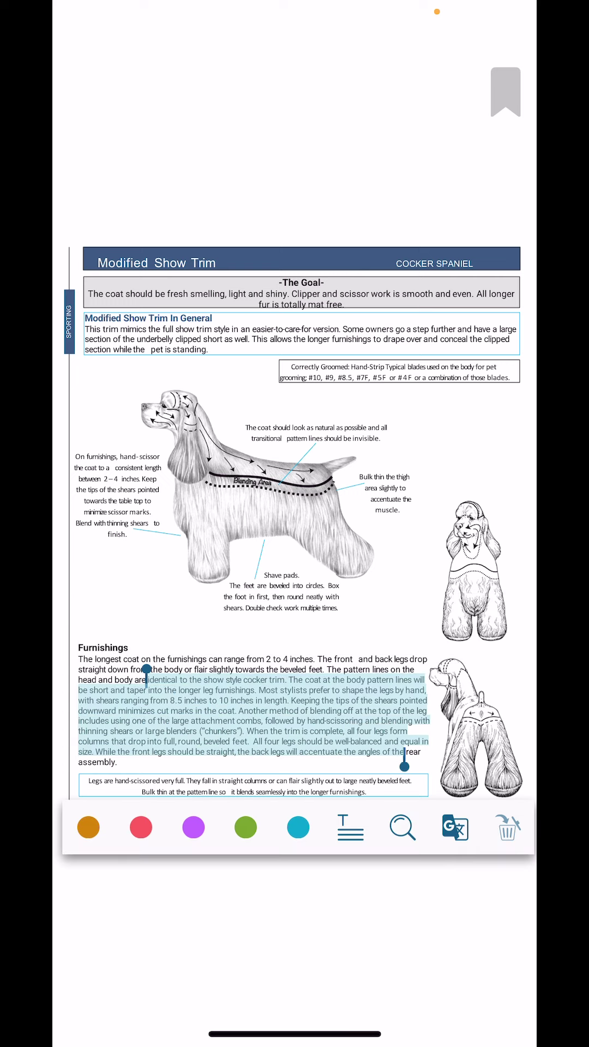
pyautogui.click(246, 826)
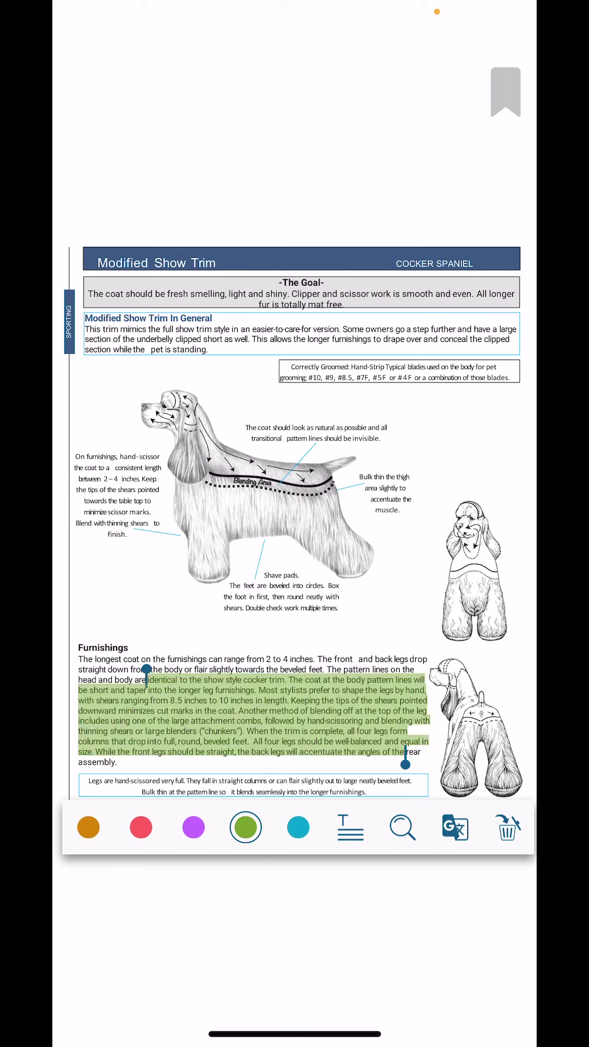
pyautogui.click(140, 826)
pyautogui.click(89, 827)
pyautogui.click(193, 827)
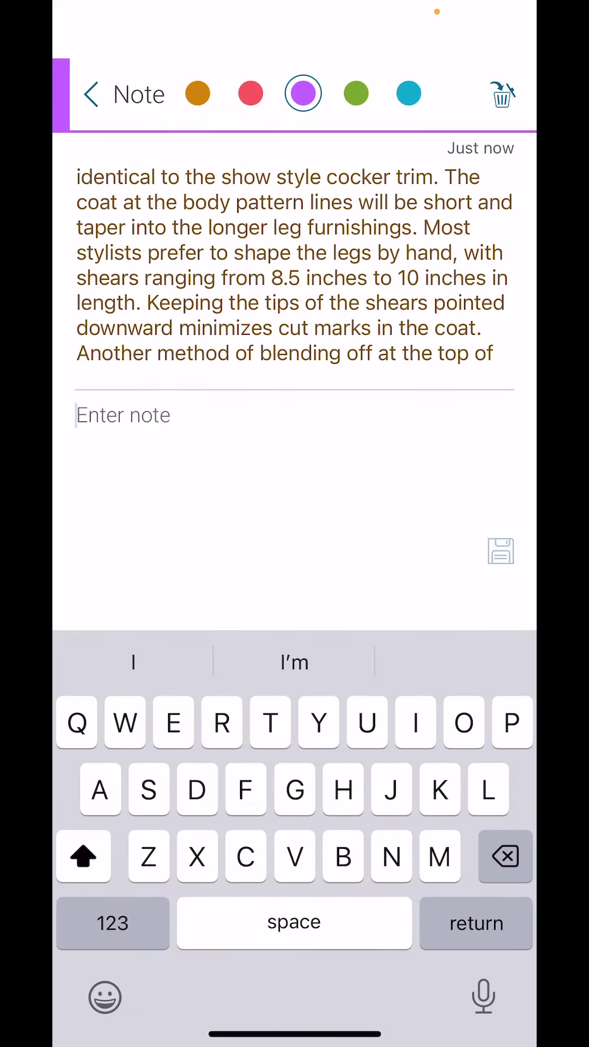
pyautogui.write('Wow!!!')
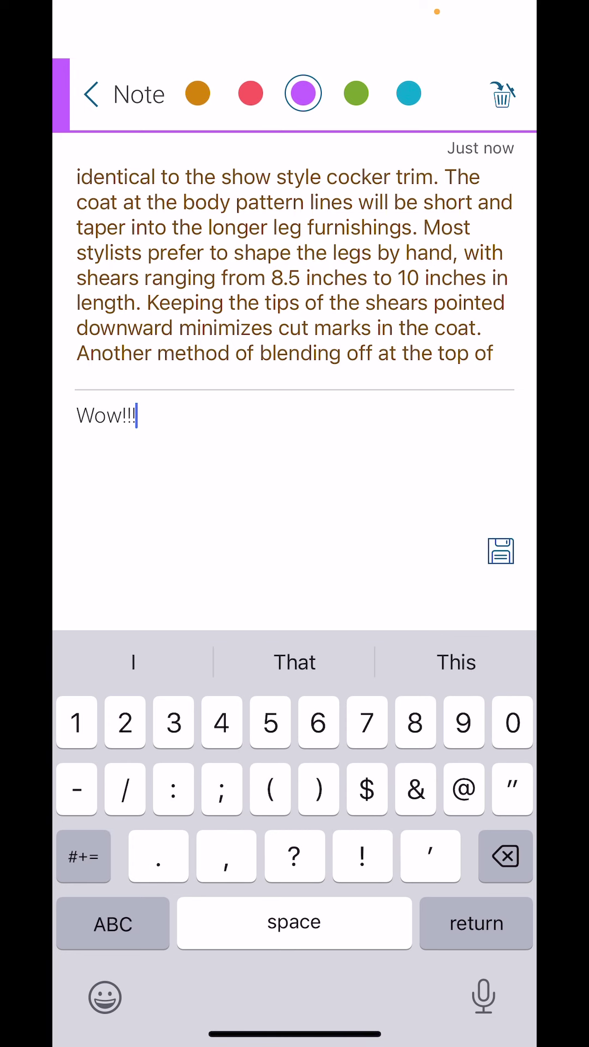
pyautogui.click(91, 163)
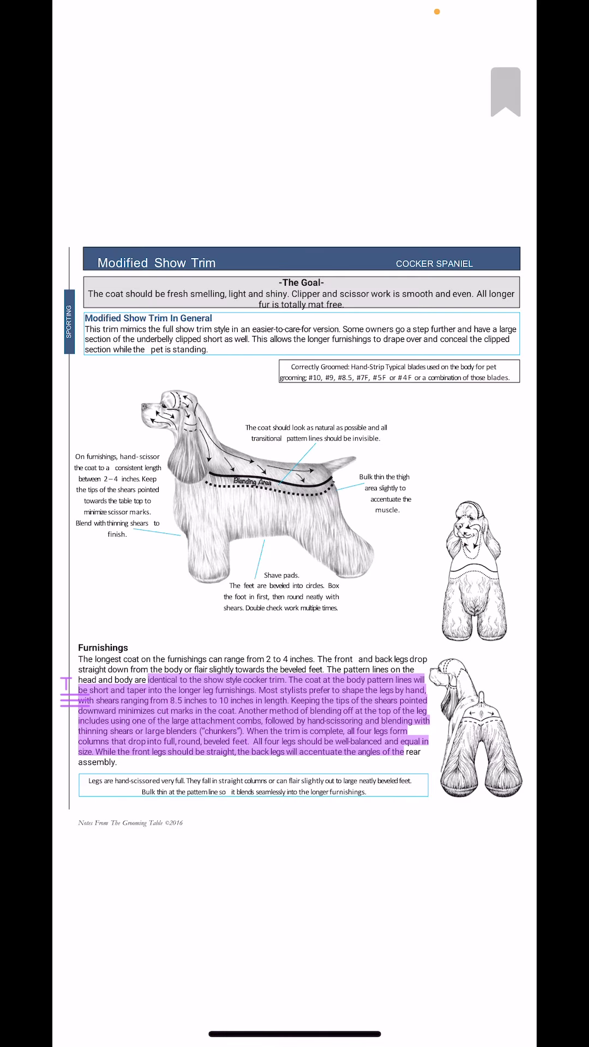